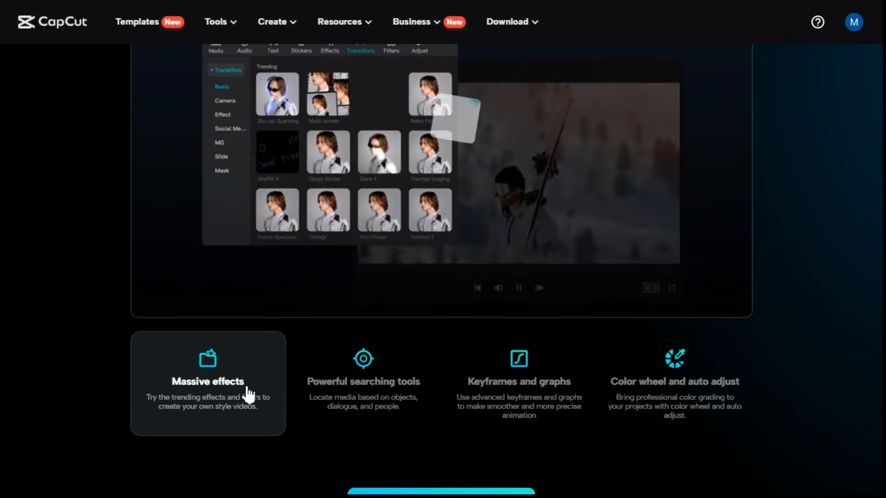
View the Powerful searching tools and Keyframes and graphs feature previews on the product page
click(376, 382)
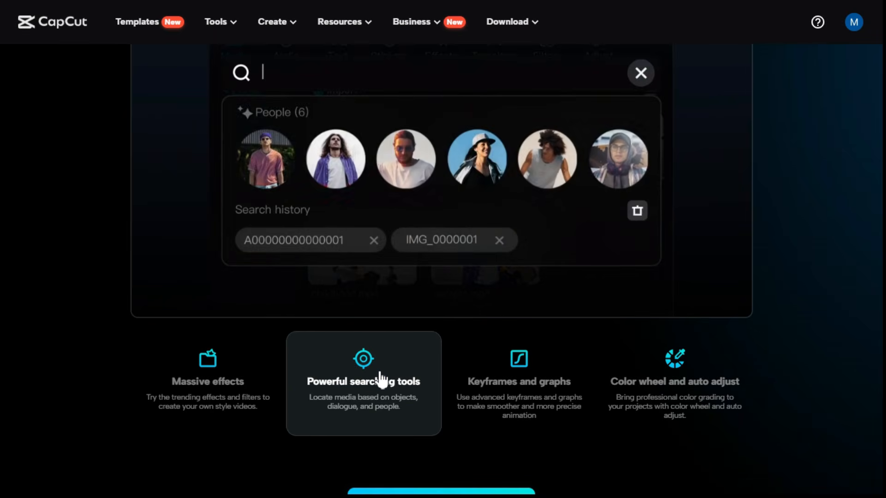
click(528, 381)
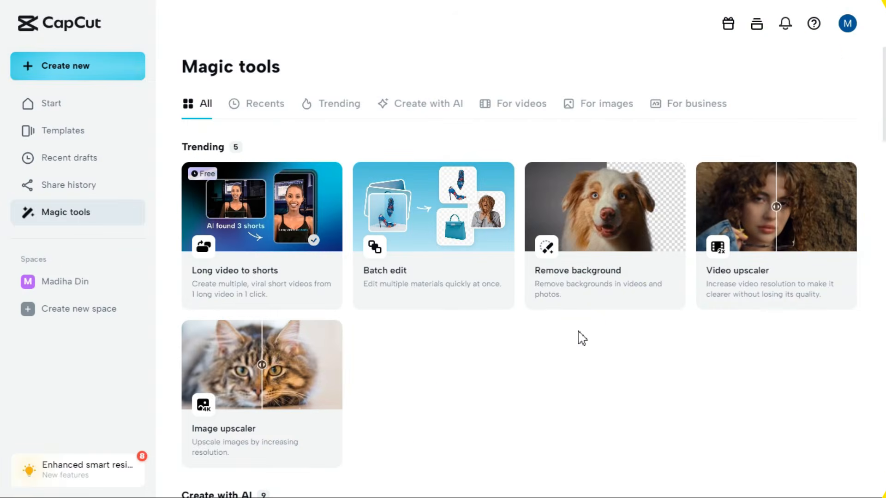
Open the AI Characters tool from the Create with AI section of Magic tools
scroll(581, 338, down, 2)
scroll(581, 337, down, 5)
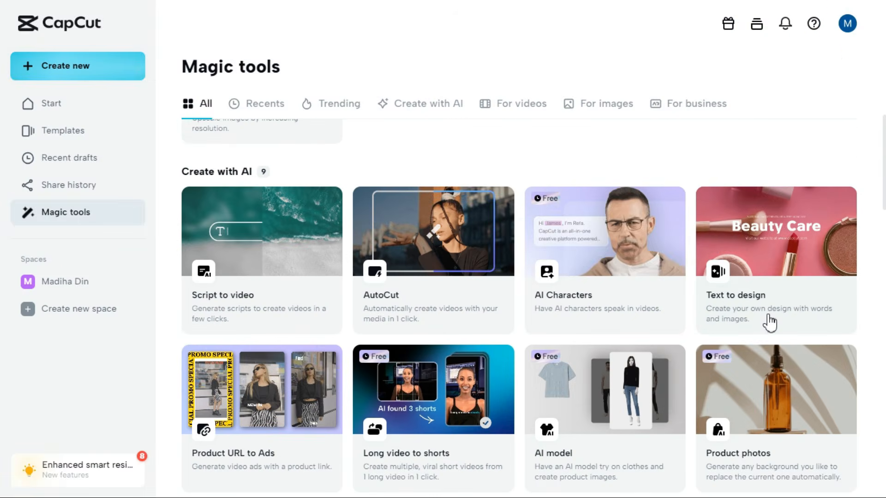
click(623, 267)
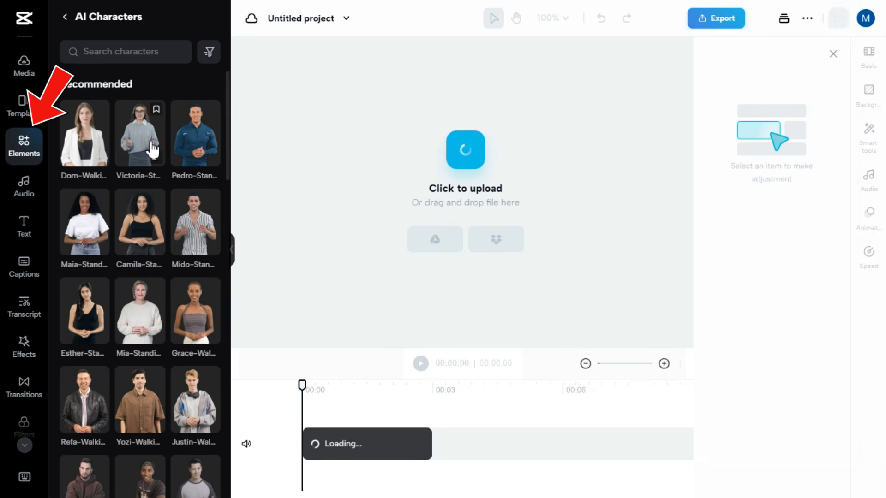
Browse the AI character library and add the Esther-Standing 5 character in the grey jacket to the project
scroll(158, 203, down, 3)
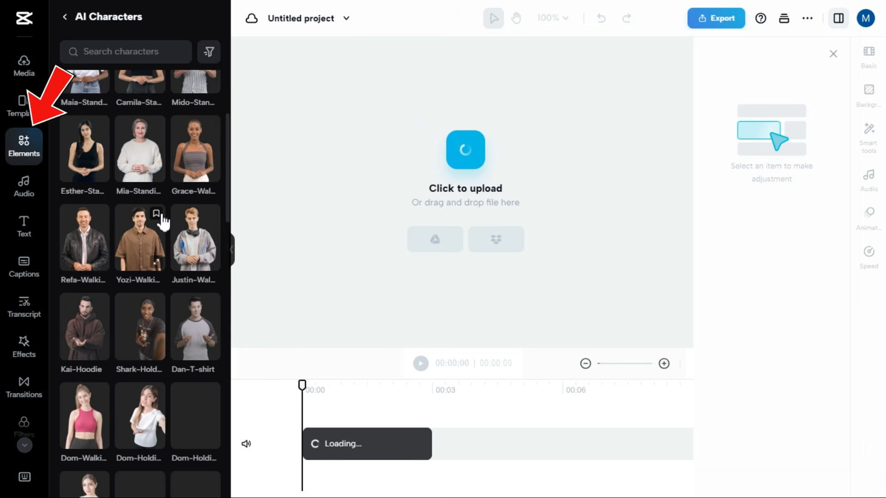
scroll(162, 221, down, 5)
scroll(163, 223, down, 3)
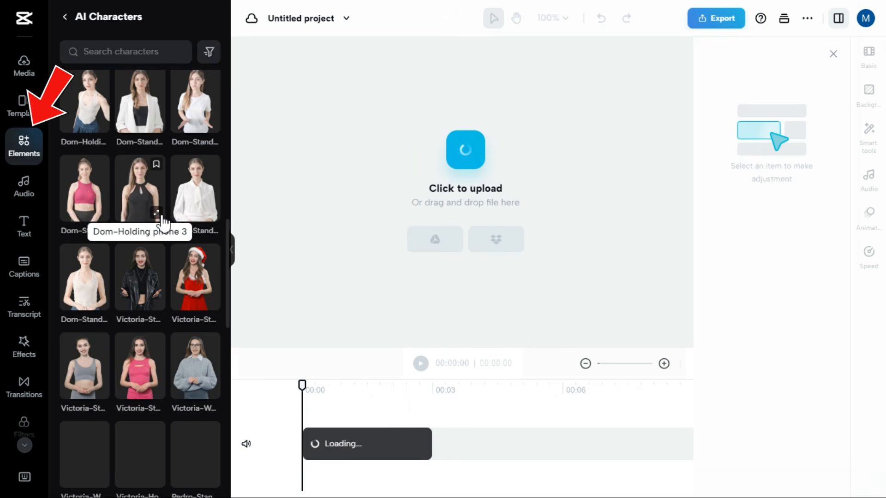
scroll(163, 222, down, 3)
scroll(163, 226, down, 5)
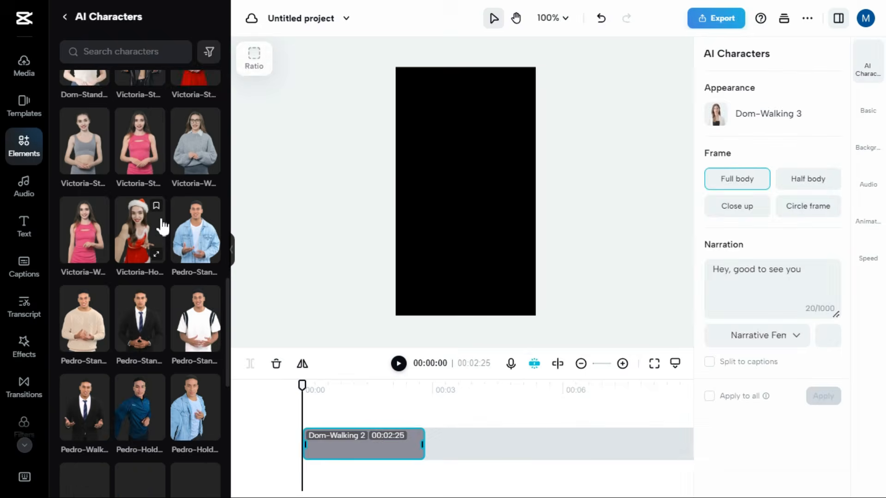
scroll(163, 226, down, 5)
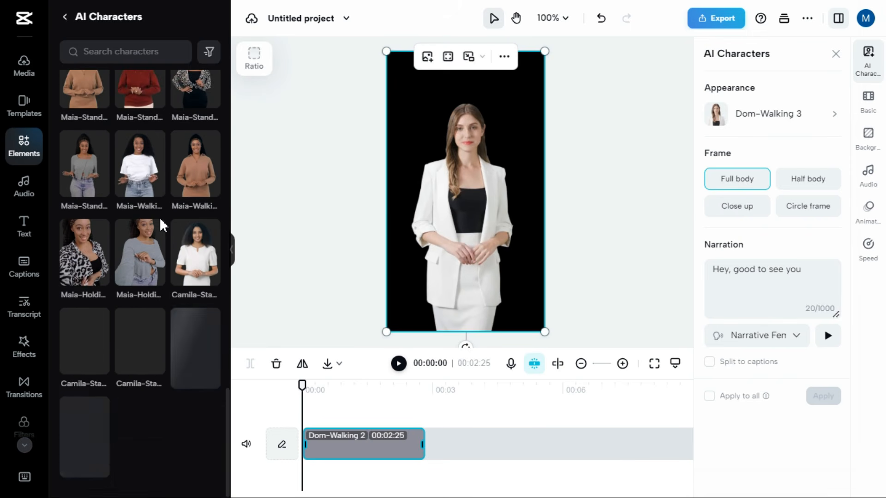
scroll(163, 226, down, 3)
scroll(162, 226, down, 6)
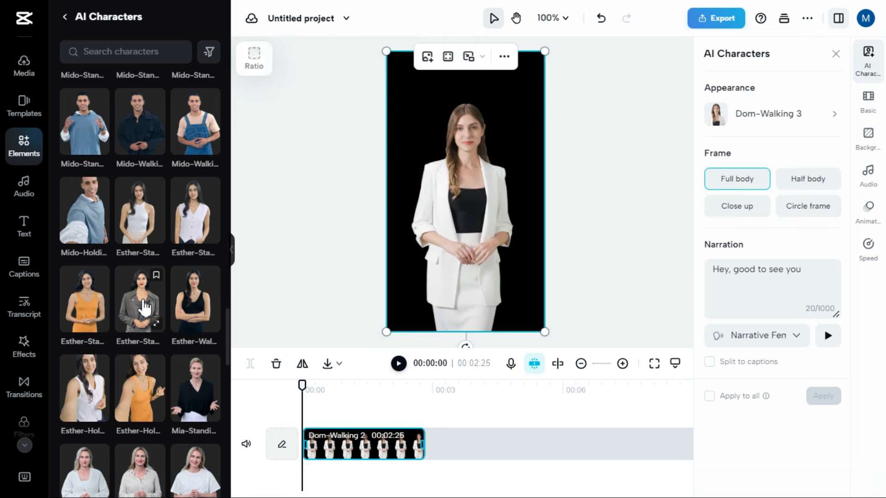
click(142, 306)
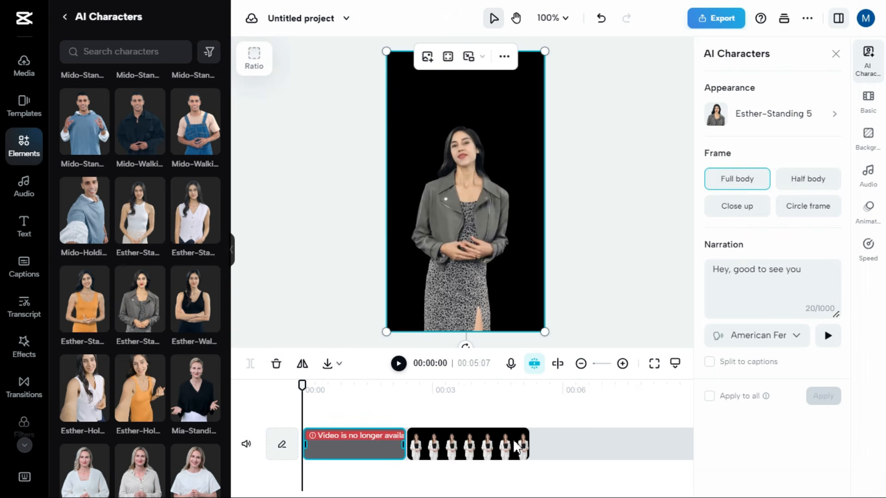
Delete the default Dom-Walking clip from the timeline and set the project's aspect ratio to 16:9
right_click(494, 450)
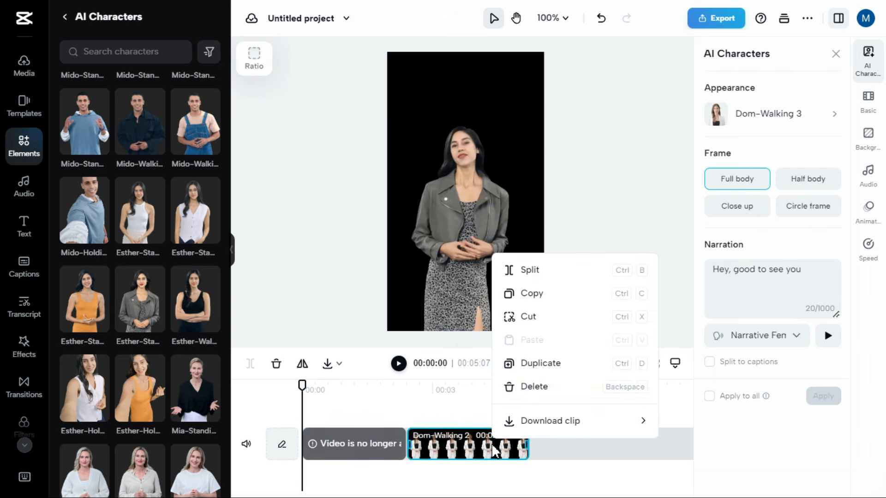
click(531, 386)
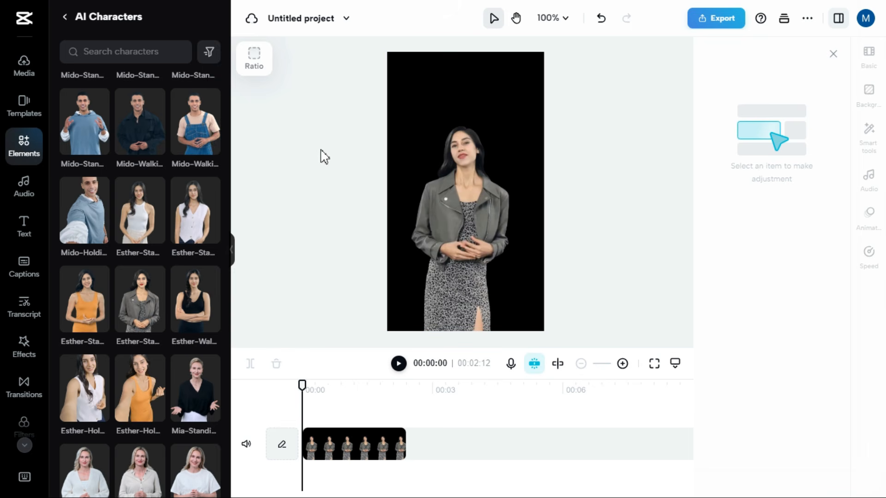
click(255, 67)
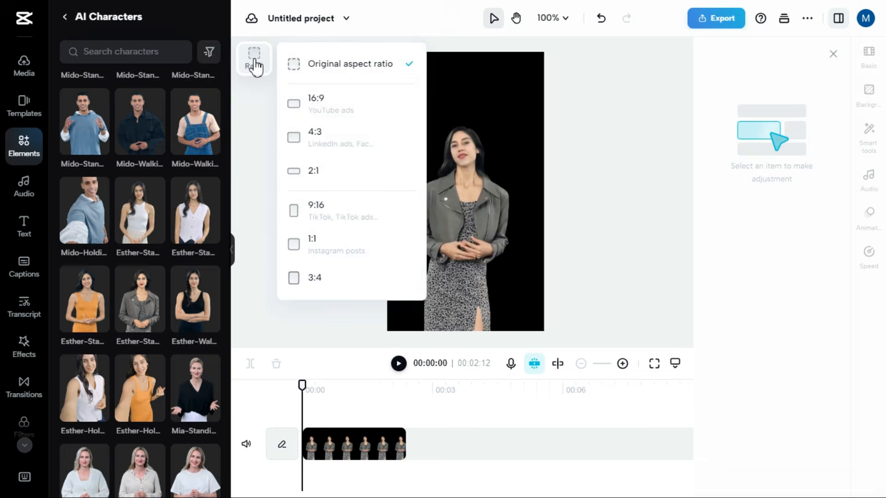
click(325, 107)
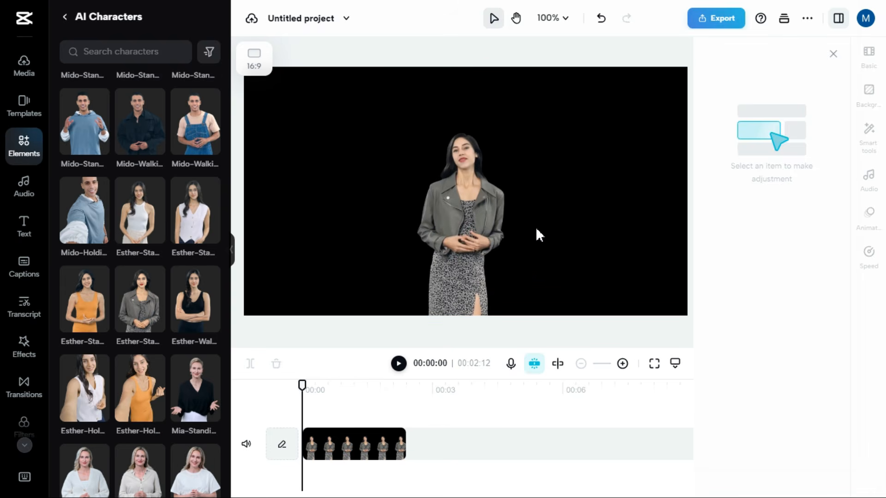
Try the Half body, Close up and Circle frame options on the Esther character, and return it to Full body
click(456, 241)
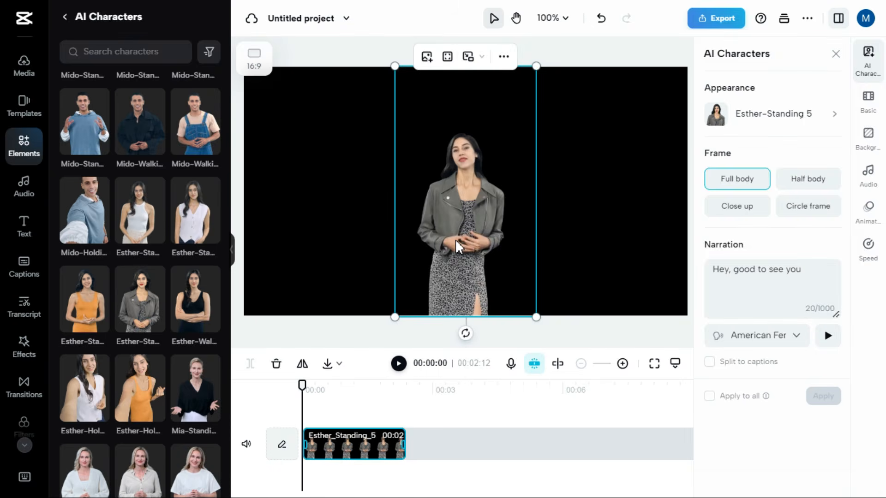
click(808, 179)
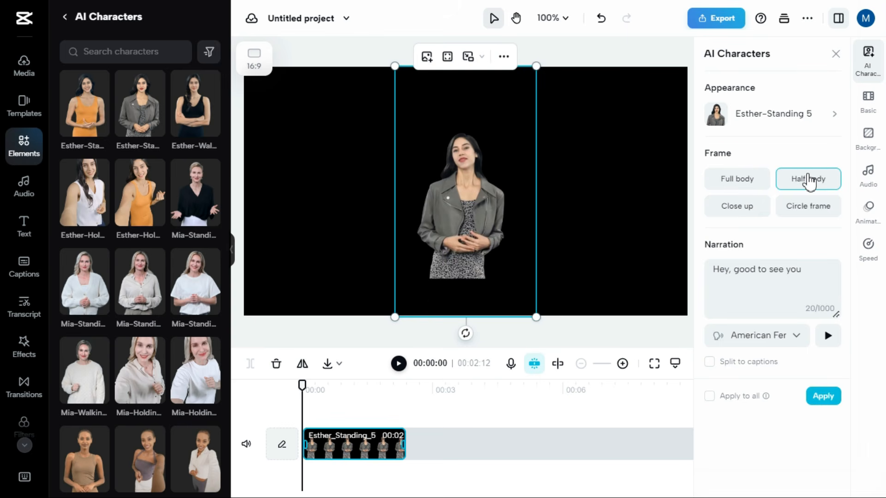
click(737, 212)
click(802, 207)
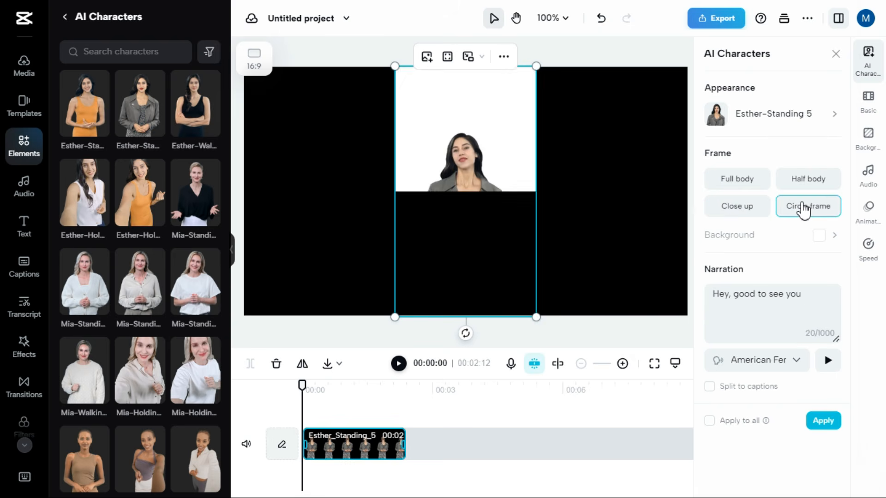
click(747, 184)
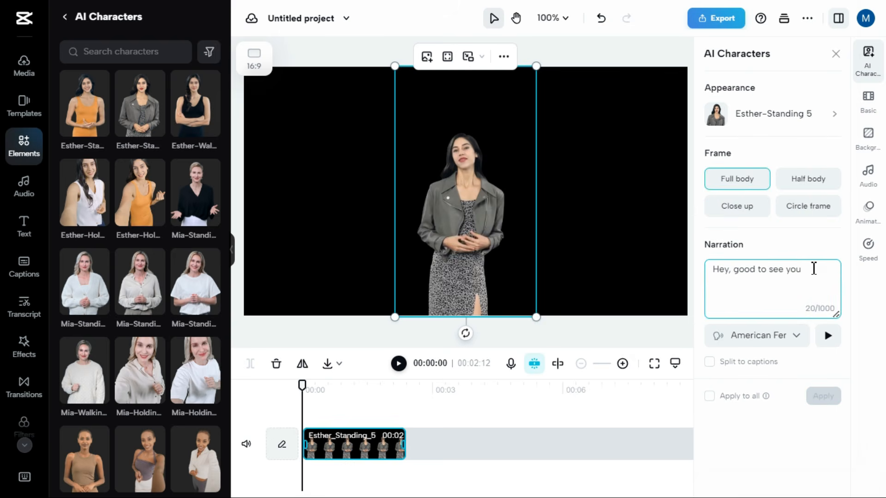
Replace the character's narration with the prepared script about AI-generated videos and apply it with the Charming Female voice
drag(802, 269, 712, 270)
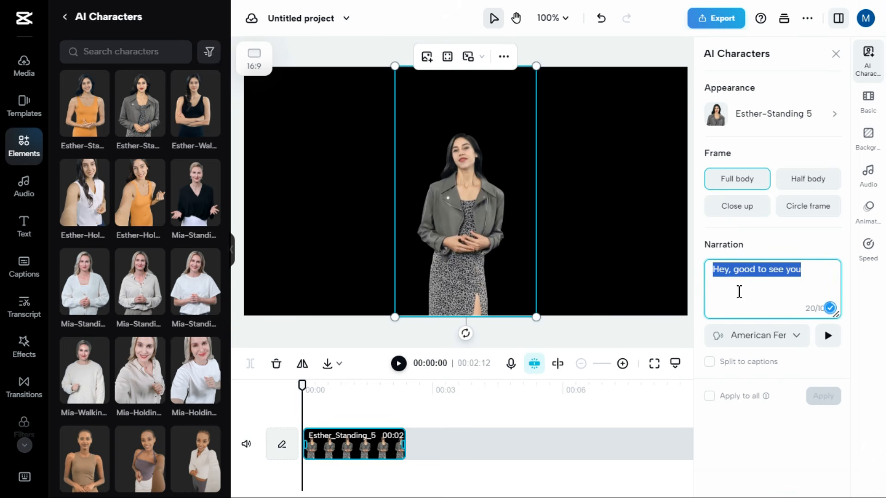
key(ctrl+v)
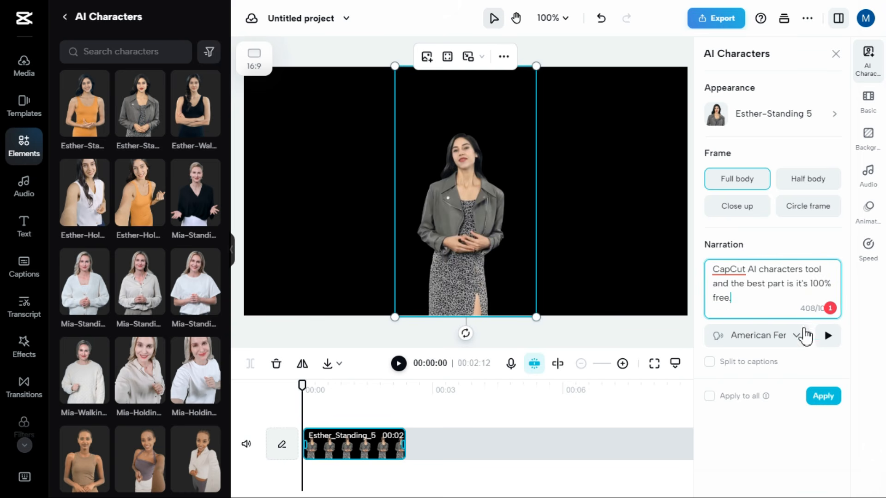
click(798, 336)
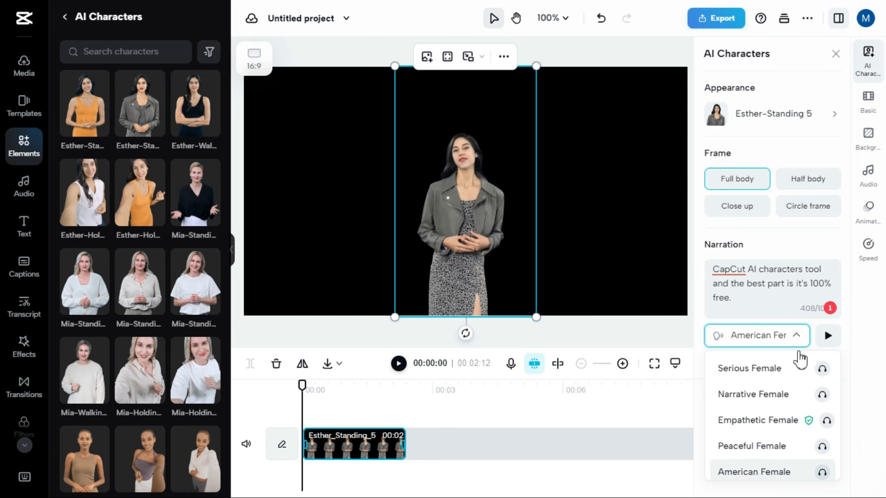
scroll(801, 360, down, 10)
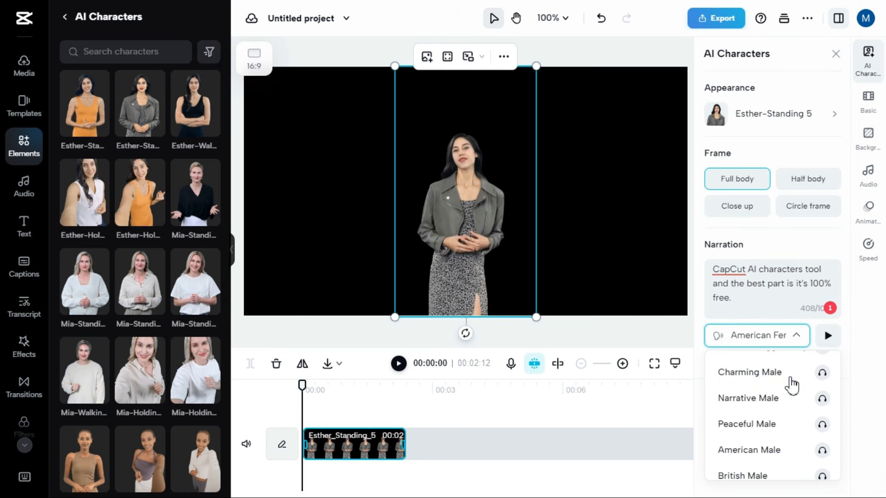
scroll(788, 395, up, 8)
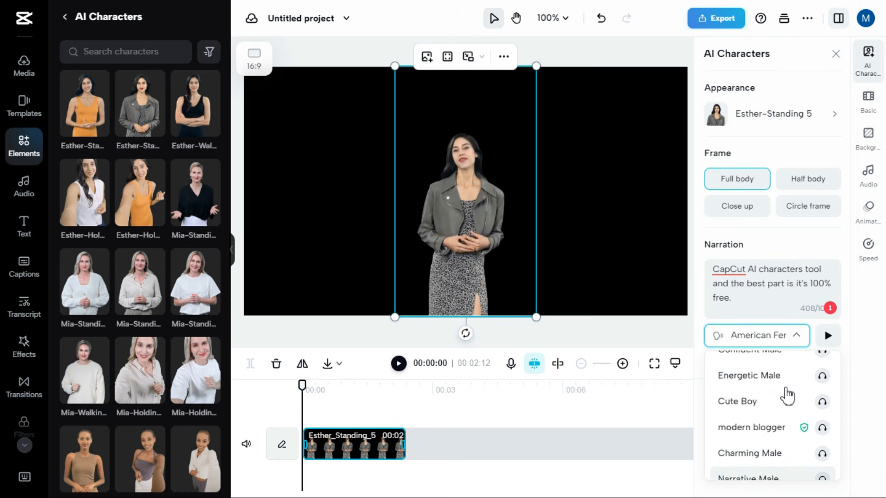
scroll(788, 396, up, 8)
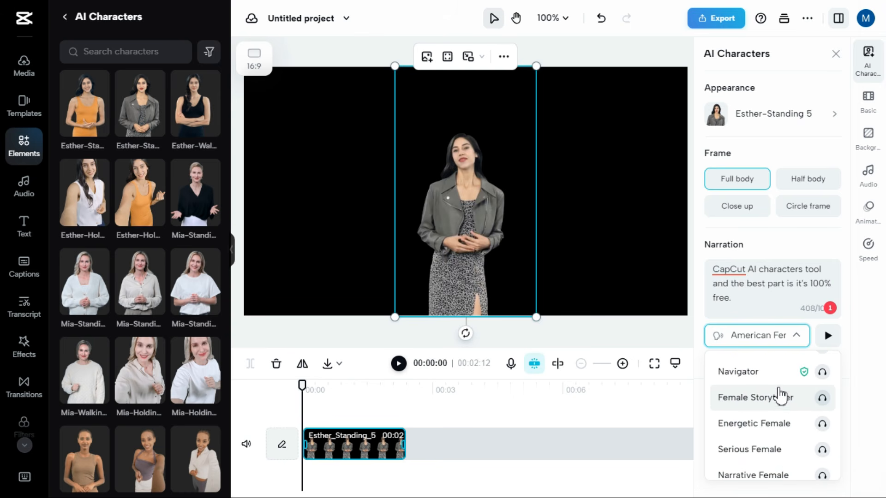
scroll(782, 397, up, 4)
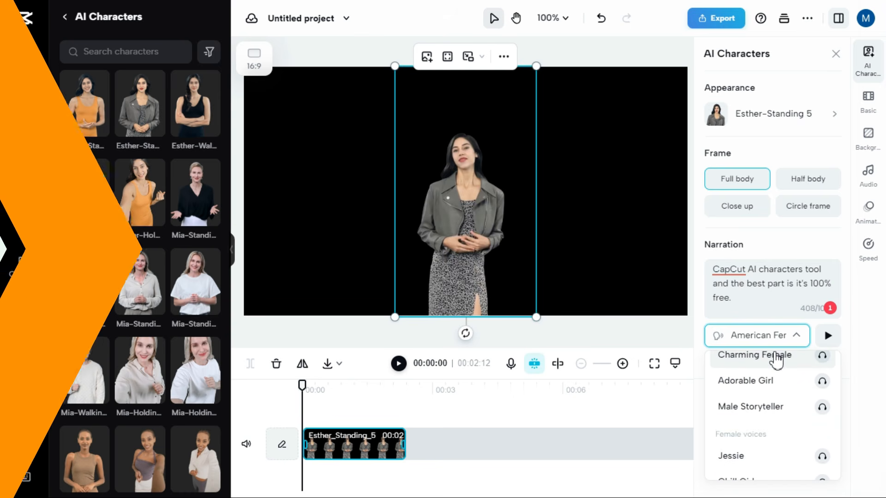
click(775, 355)
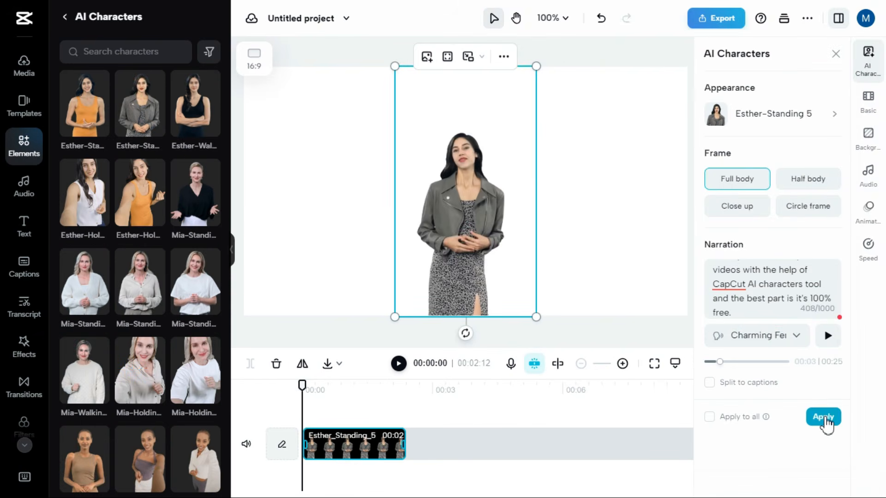
click(823, 418)
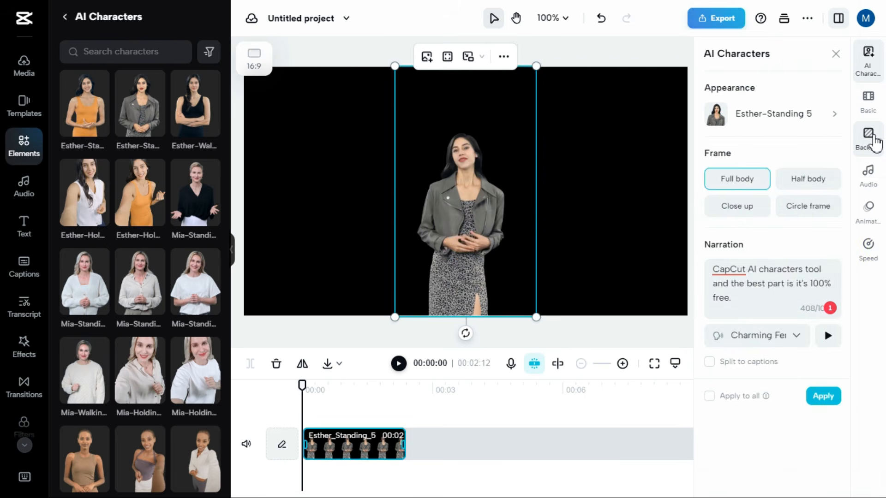
Set the character clip's background color to white and look through the available background patterns
click(875, 144)
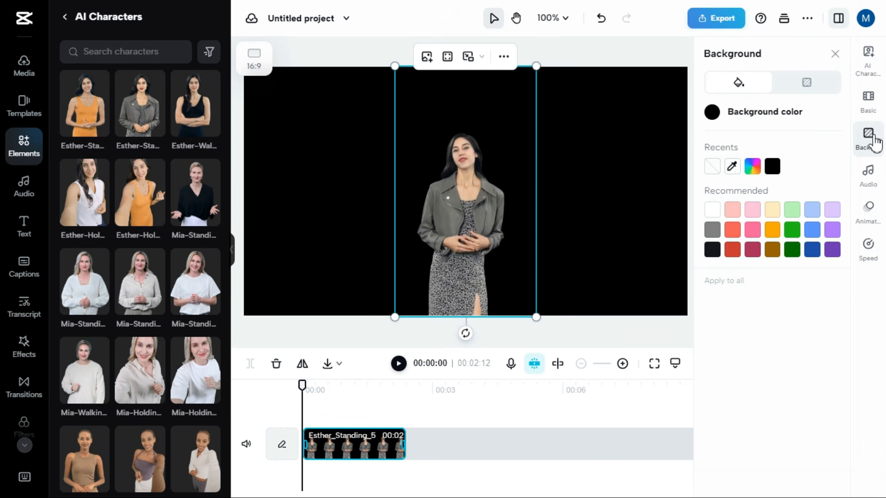
click(715, 213)
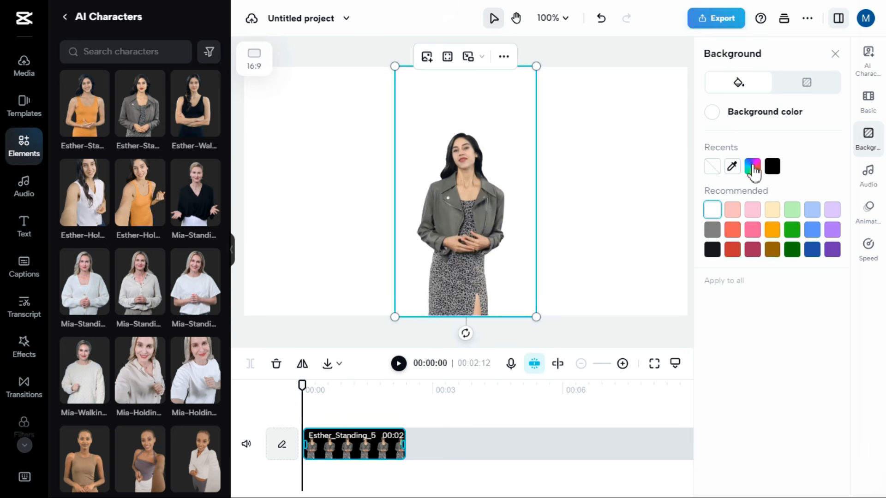
click(811, 87)
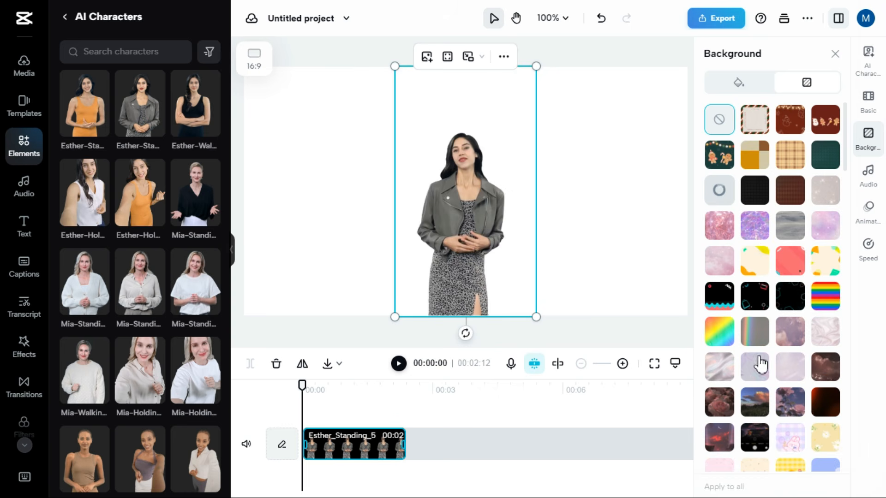
click(738, 83)
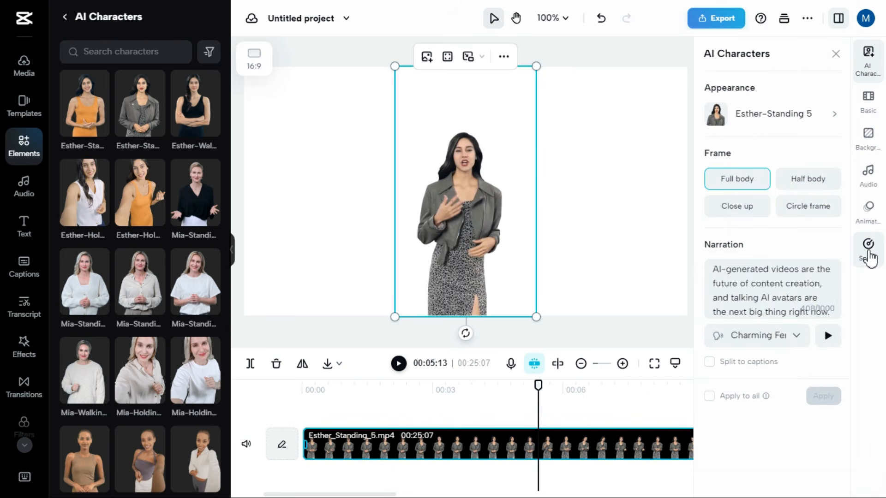
Try adjusting the character clip's speed and reducing its duration to 25.1 s, and close the speed settings
click(870, 248)
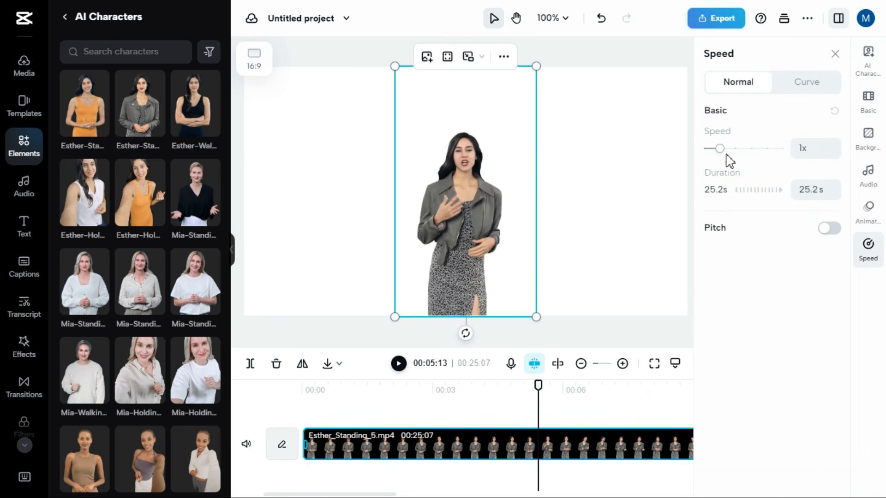
drag(737, 151, 721, 149)
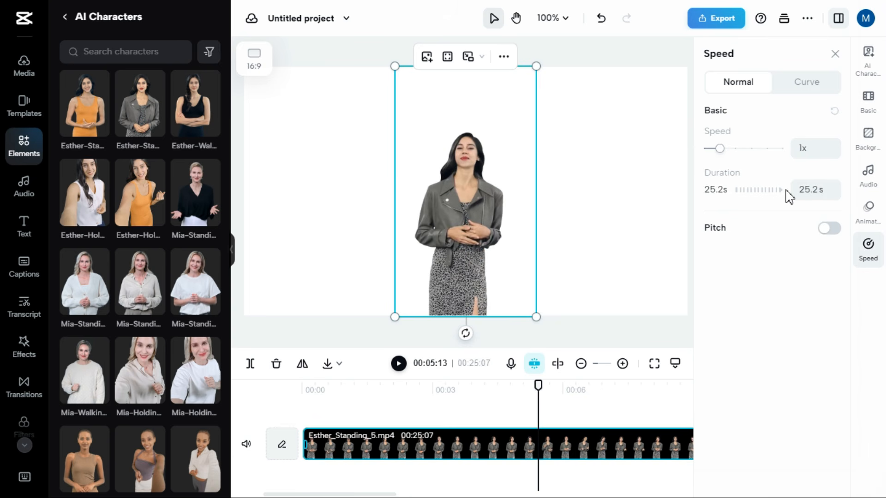
click(834, 194)
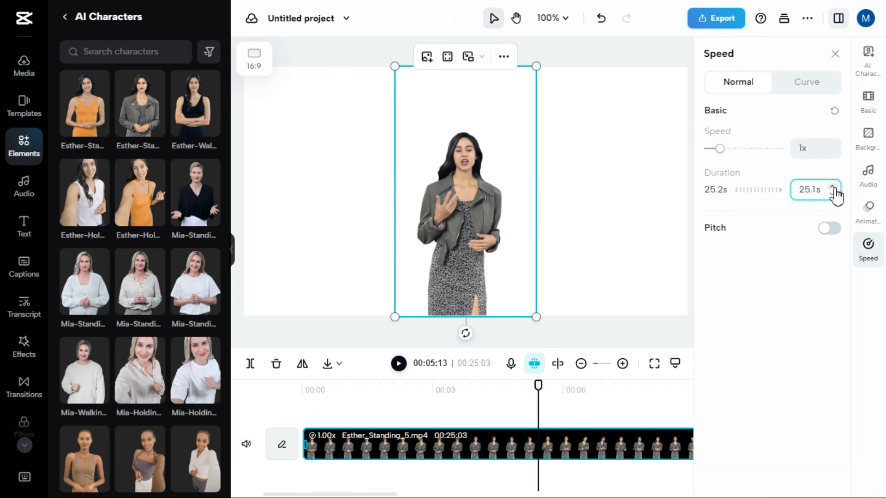
click(835, 55)
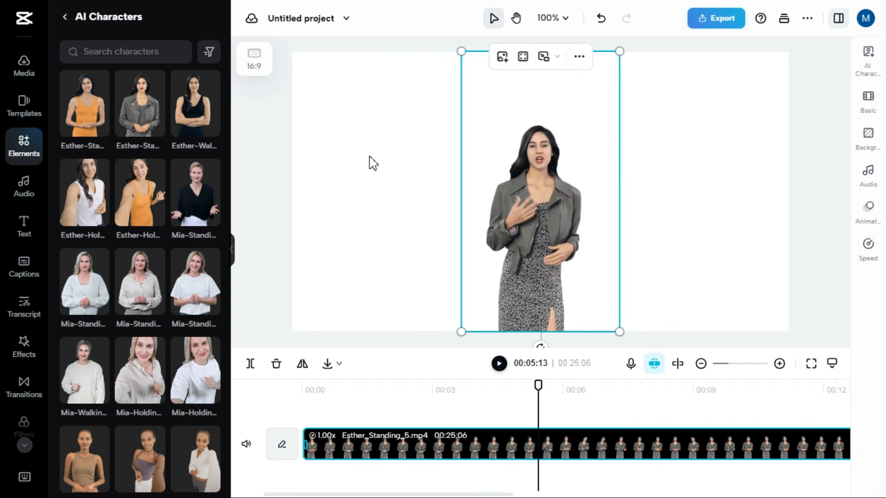
Upload Pier.mp4 from this device to the project media and add it to the timeline
click(30, 70)
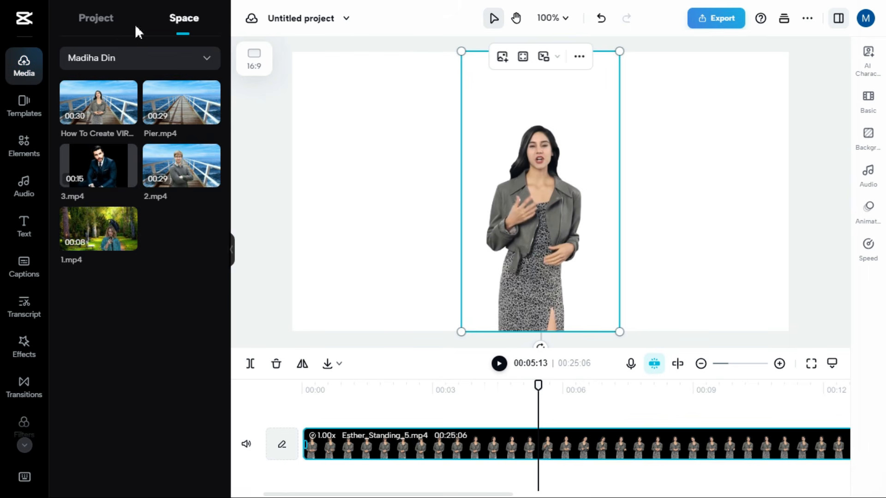
click(98, 23)
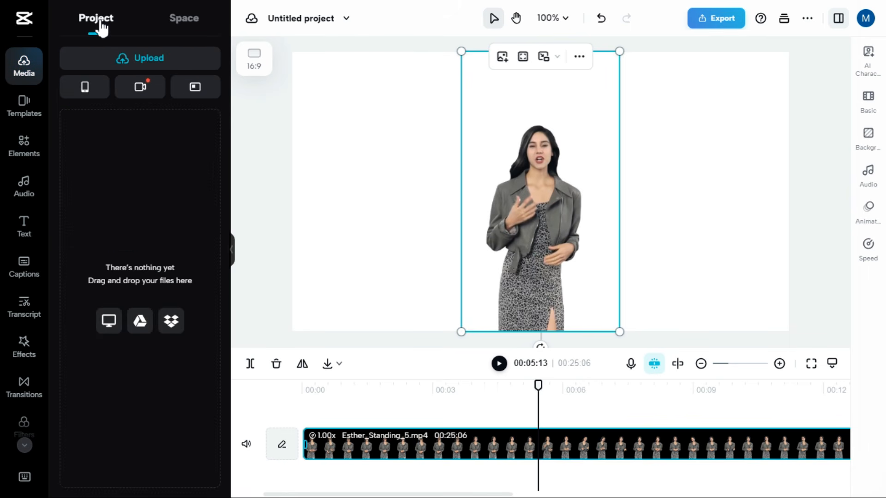
mouse_move(135, 60)
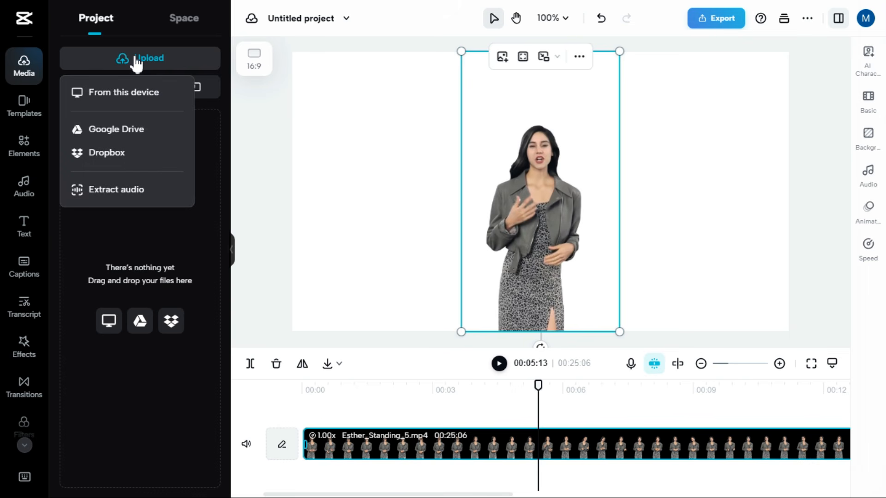
click(121, 93)
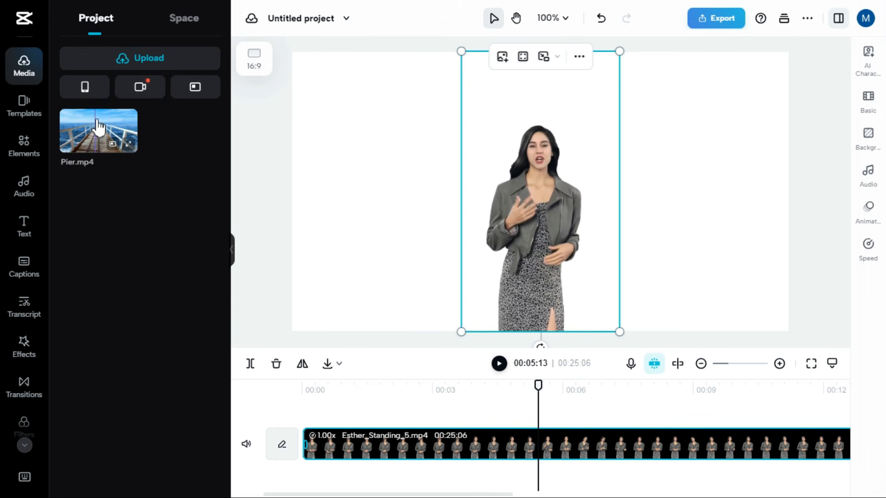
drag(98, 126, 308, 490)
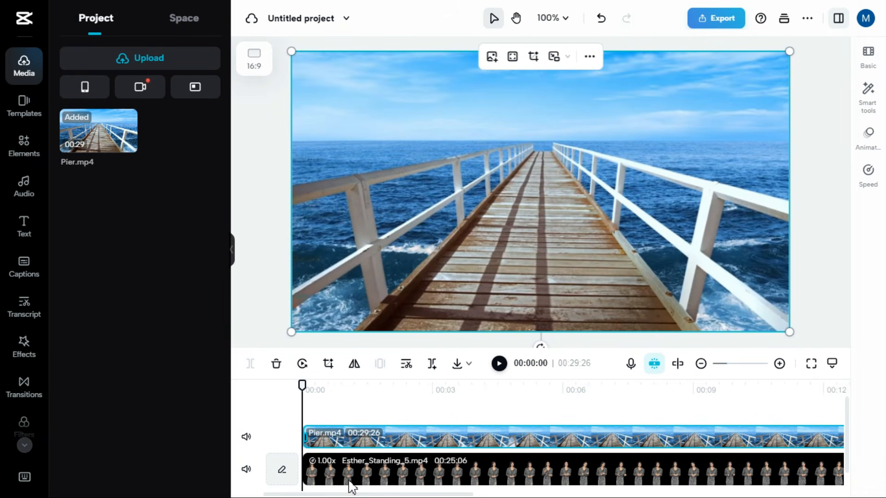
Place the character clip on the track above the pier video and trim the pier video's end to match it at 00:25:06
drag(386, 467, 380, 405)
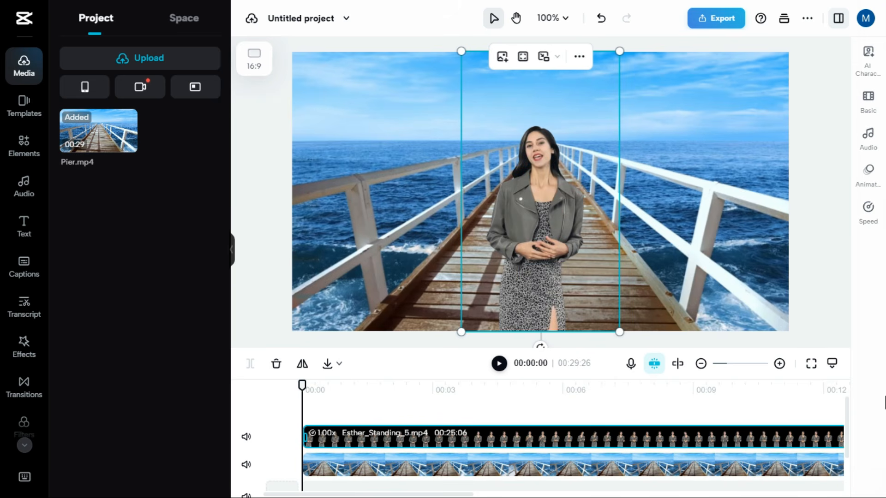
click(703, 369)
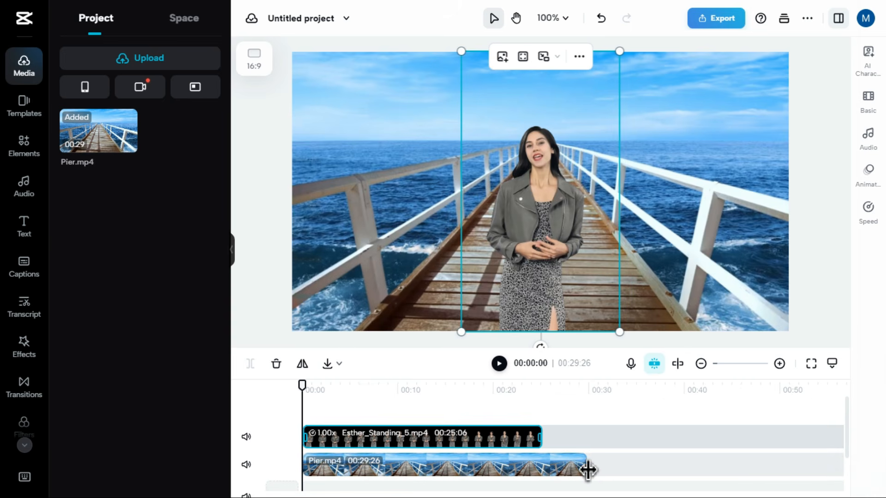
drag(588, 470, 546, 477)
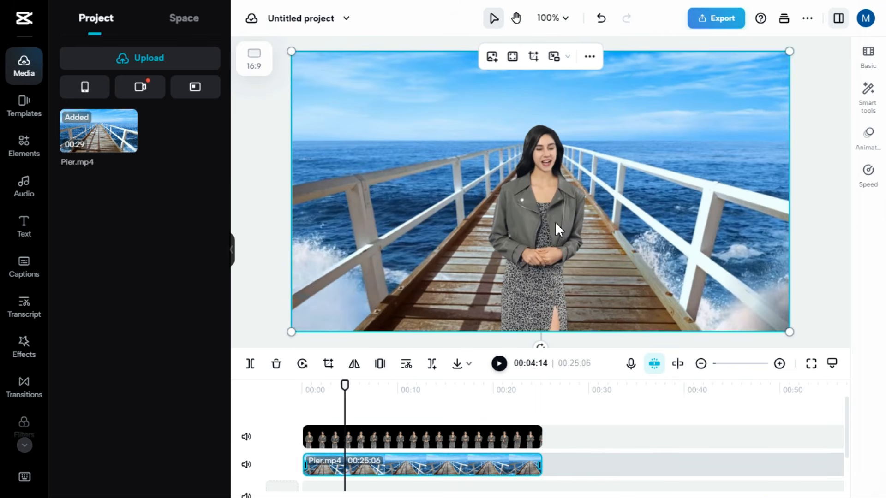
Enlarge the character slightly and move it a little lower over the pier background
click(556, 224)
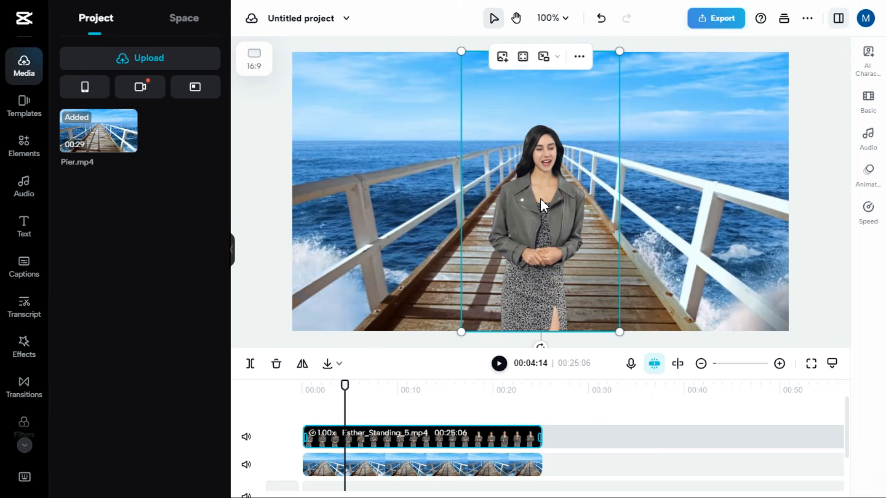
drag(541, 198, 541, 213)
drag(618, 67, 625, 58)
drag(553, 206, 550, 207)
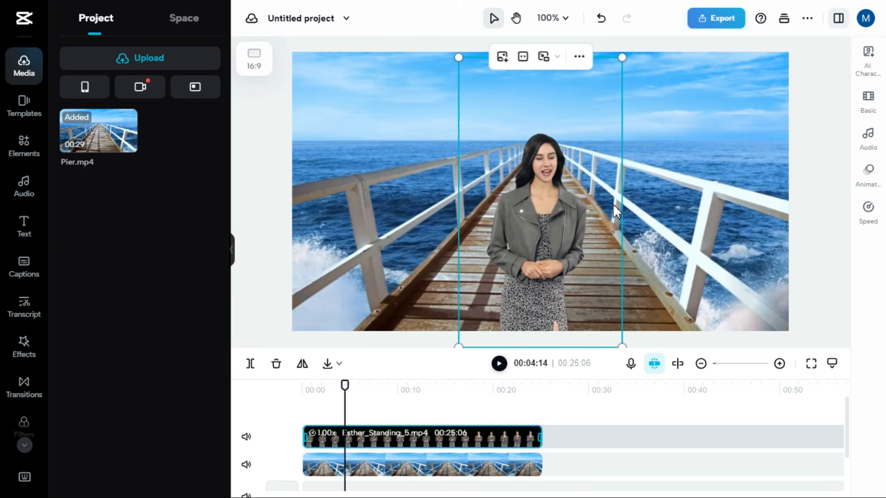
Generate auto captions for the video with English (US) as the spoken language
click(22, 276)
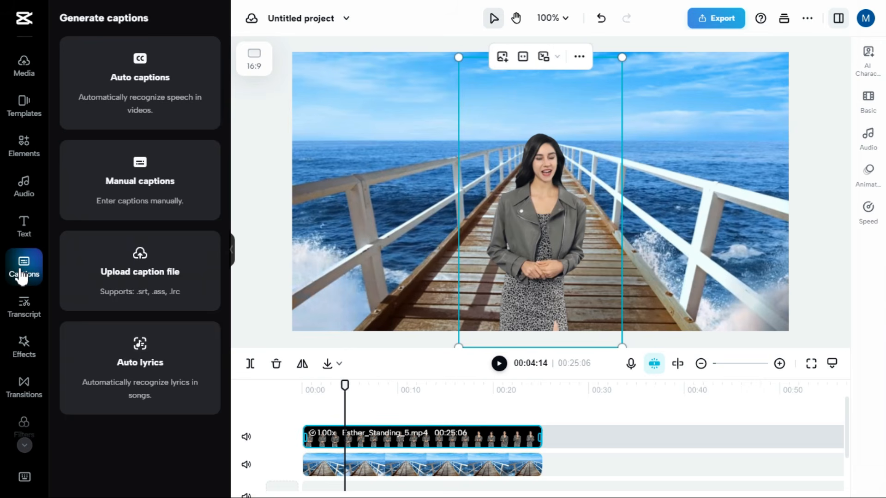
click(147, 82)
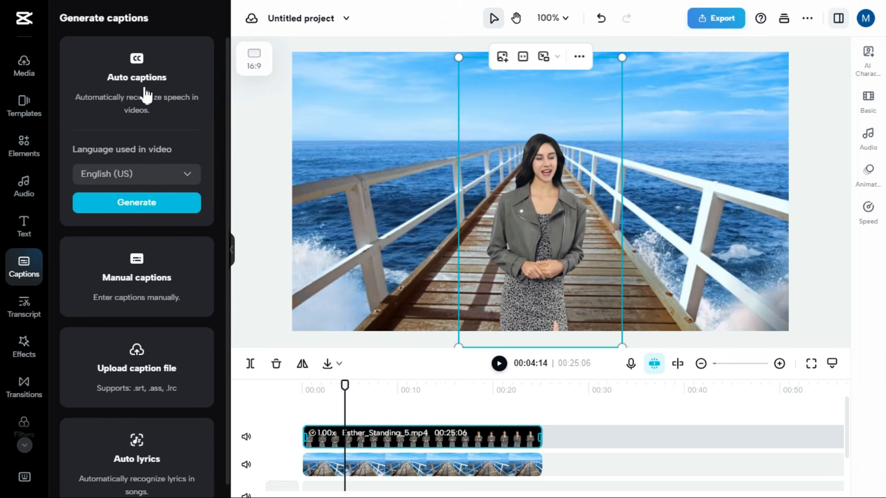
click(139, 203)
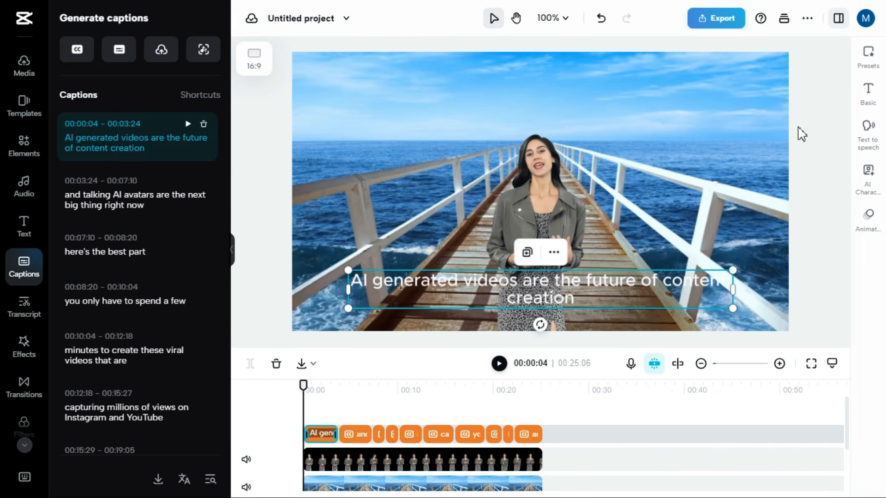
Set the font size of all captions to 5
click(869, 92)
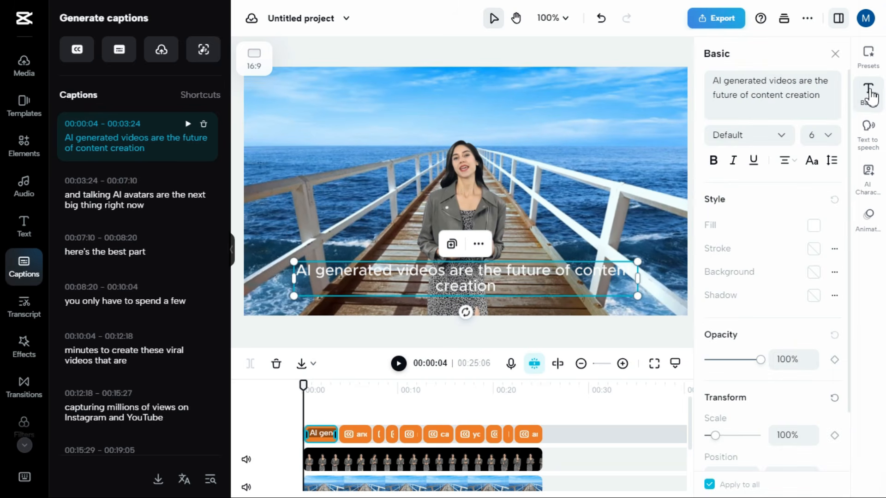
click(830, 137)
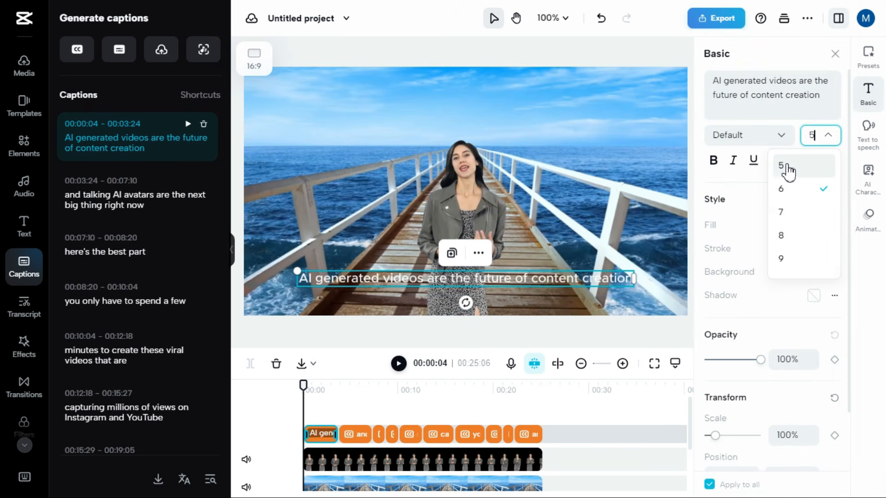
click(787, 170)
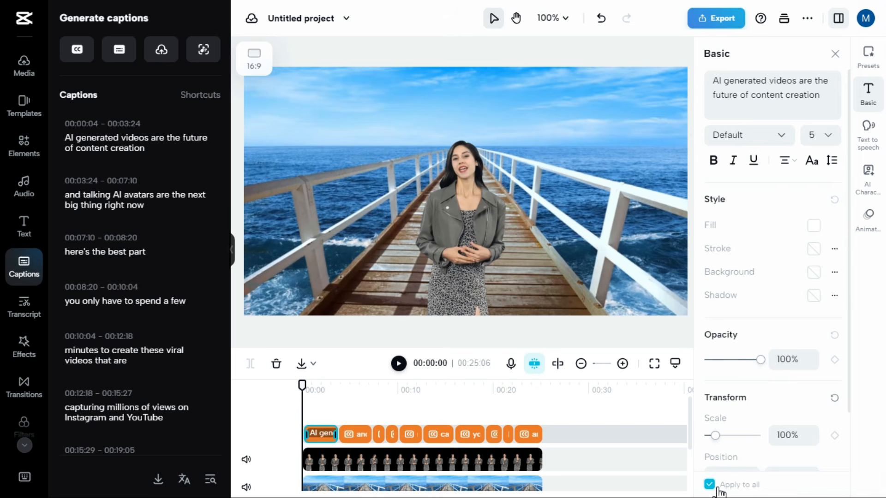
Apply the white text preset with a black outline to the captions and preview the first two captions
click(869, 58)
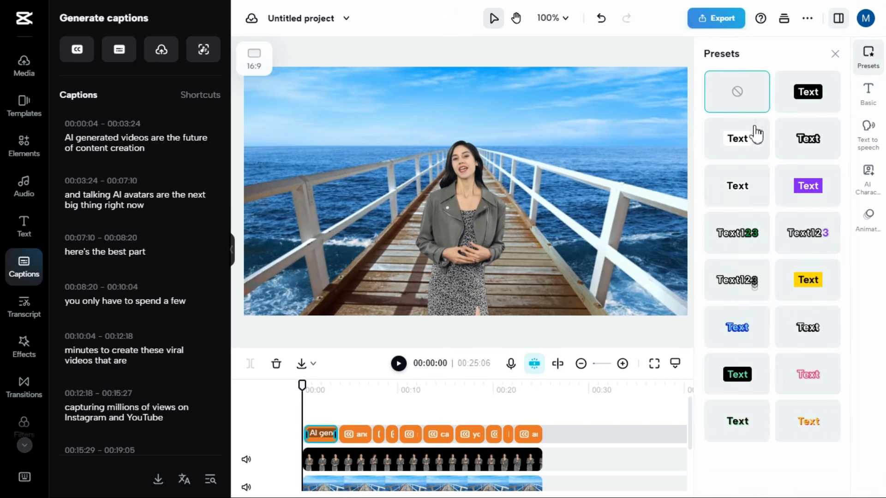
click(814, 339)
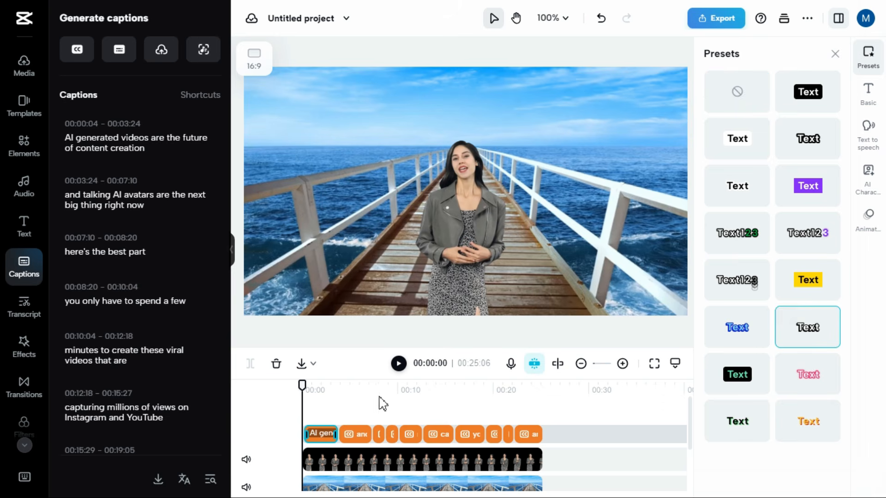
click(320, 390)
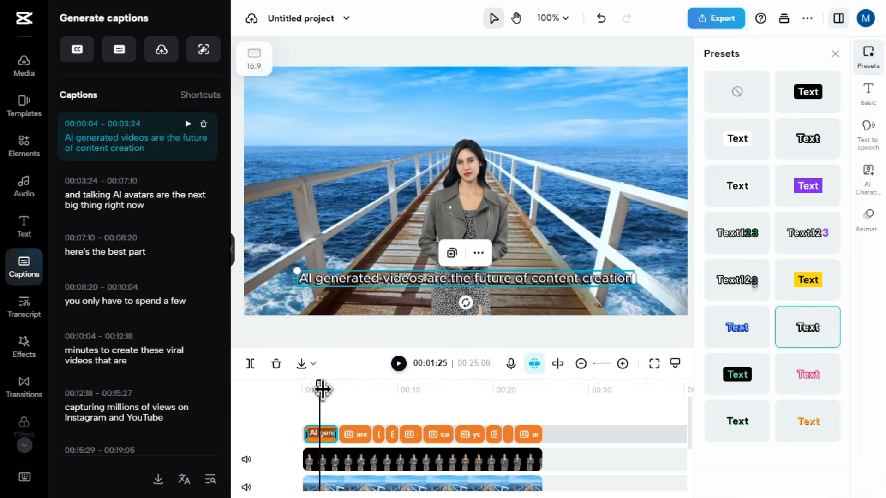
click(357, 391)
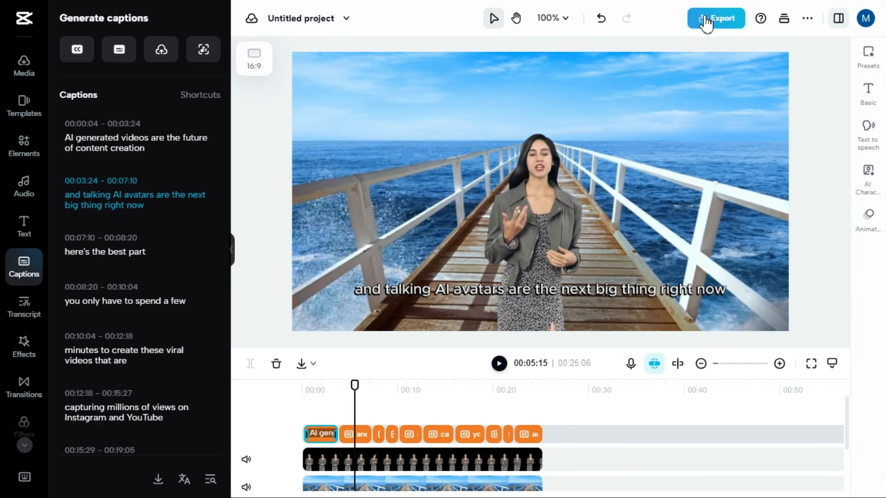
Open the export settings for downloading the video and name the file 1
click(713, 22)
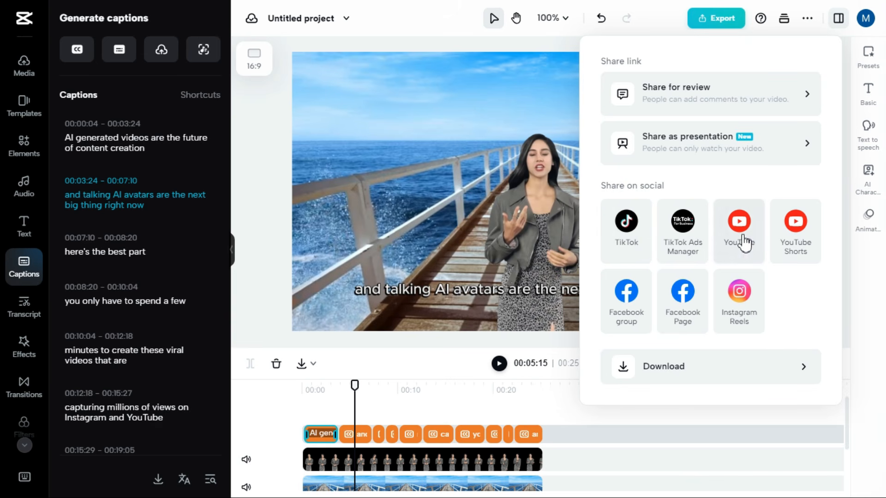
click(798, 372)
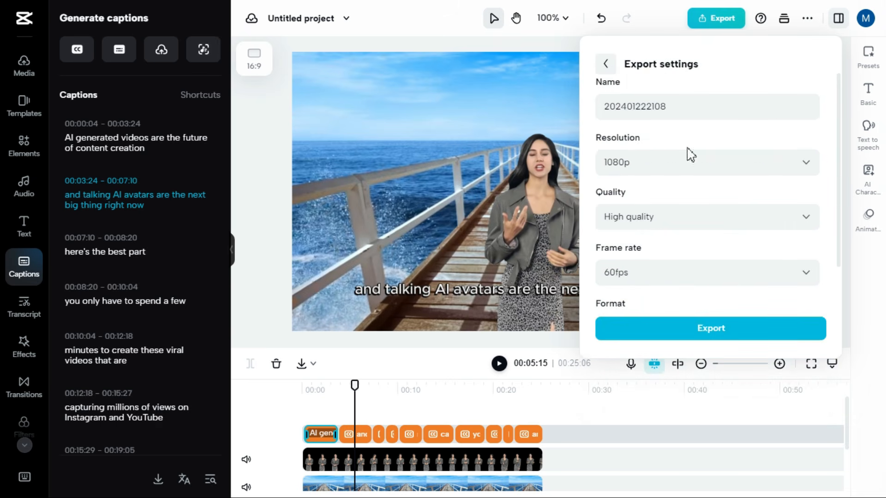
click(666, 106)
key(ctrl+a)
text(1)
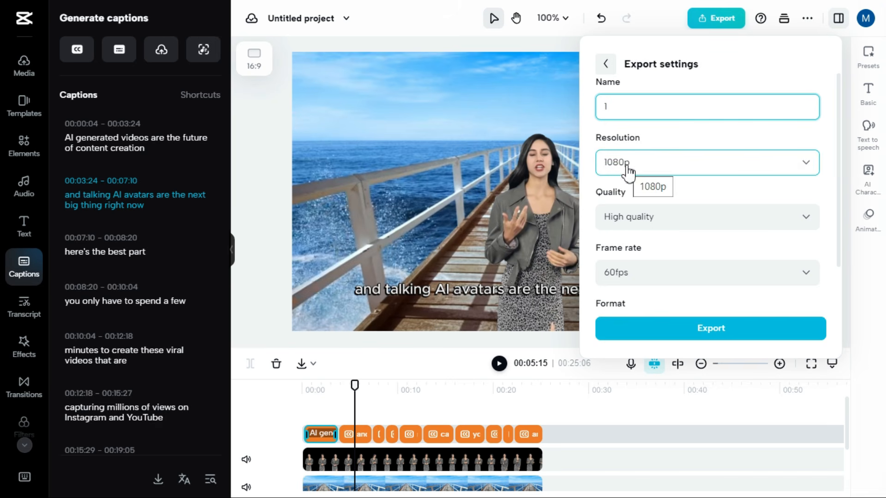
Export the video at 1080p resolution, High quality and 60fps in MP4 format
click(806, 166)
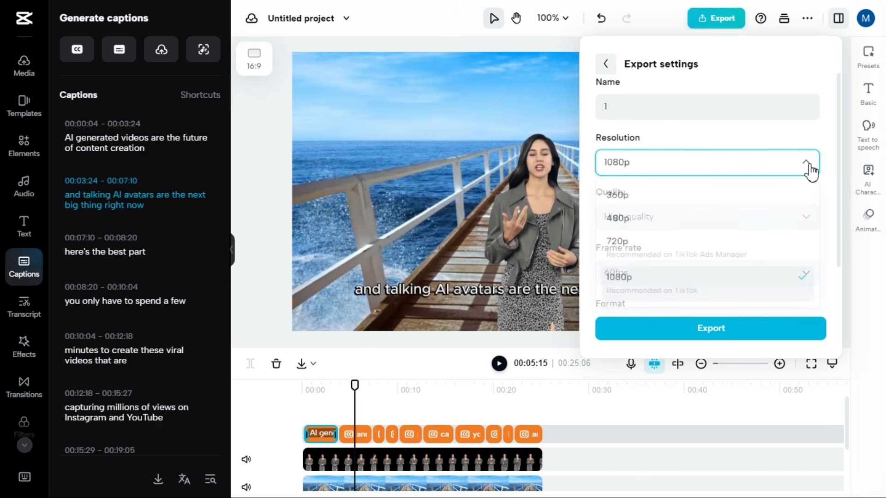
click(658, 281)
click(811, 222)
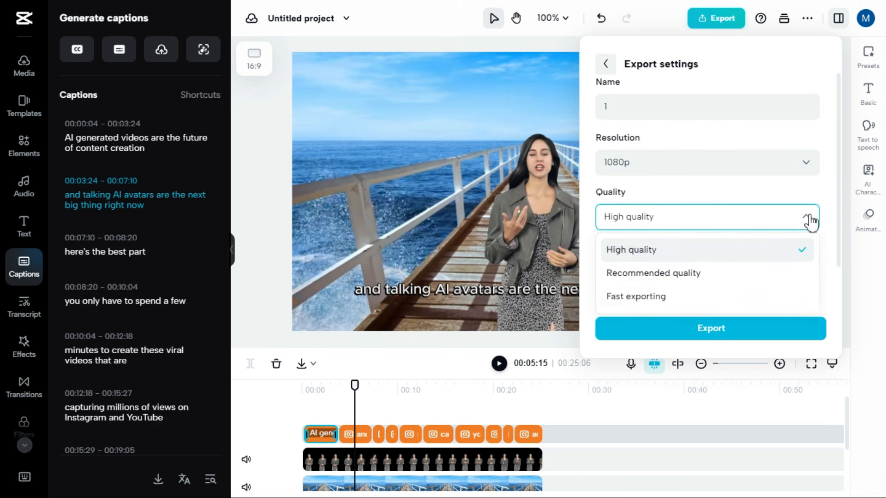
click(810, 223)
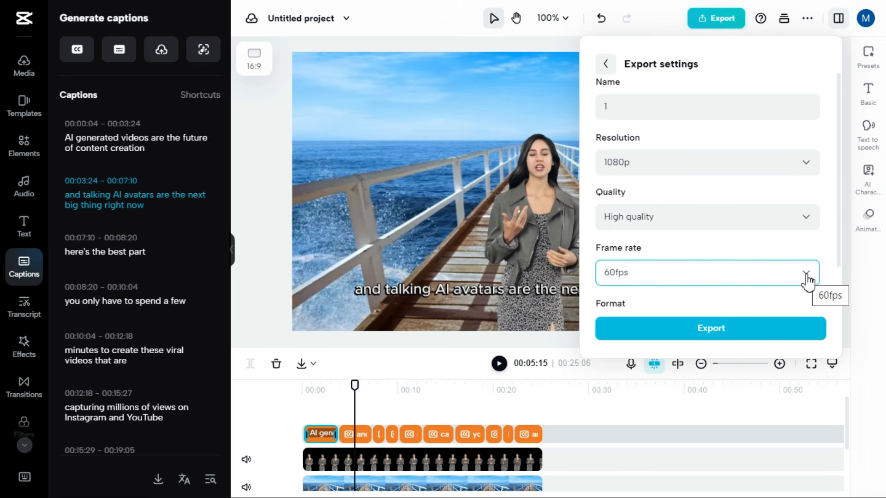
scroll(664, 300, down, 1)
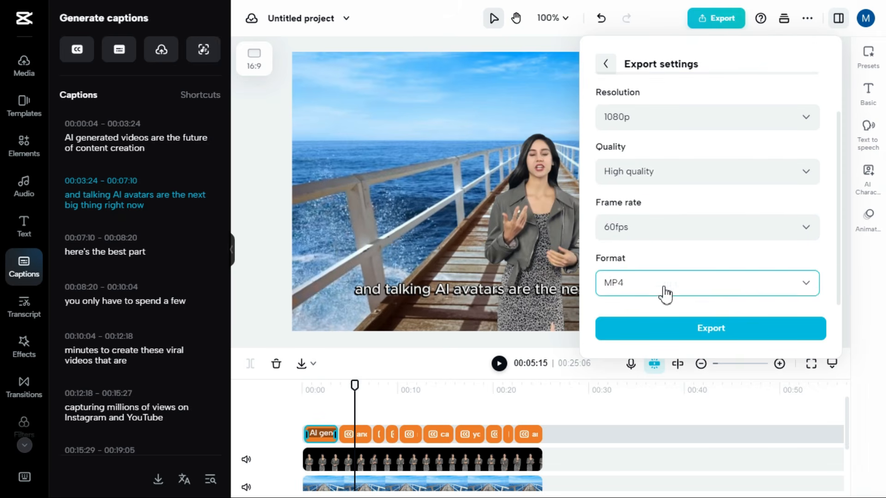
click(811, 283)
click(757, 314)
click(710, 328)
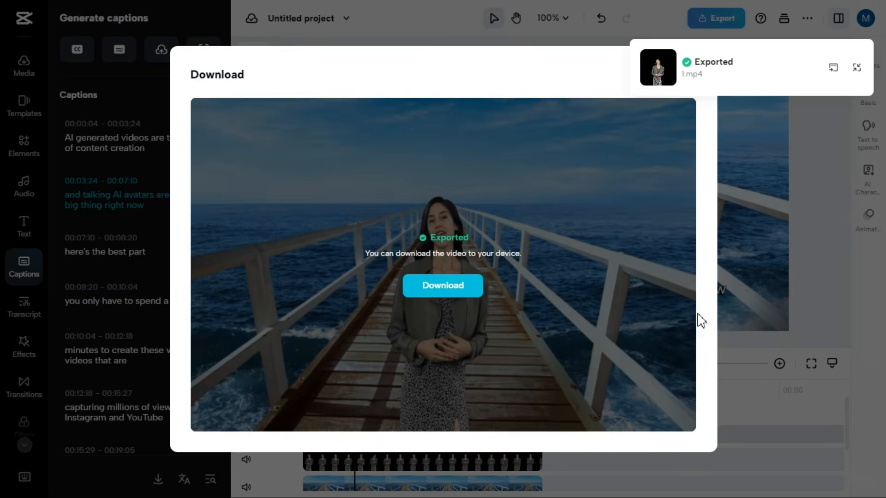
Download the exported video to the device and return to the editor
click(446, 287)
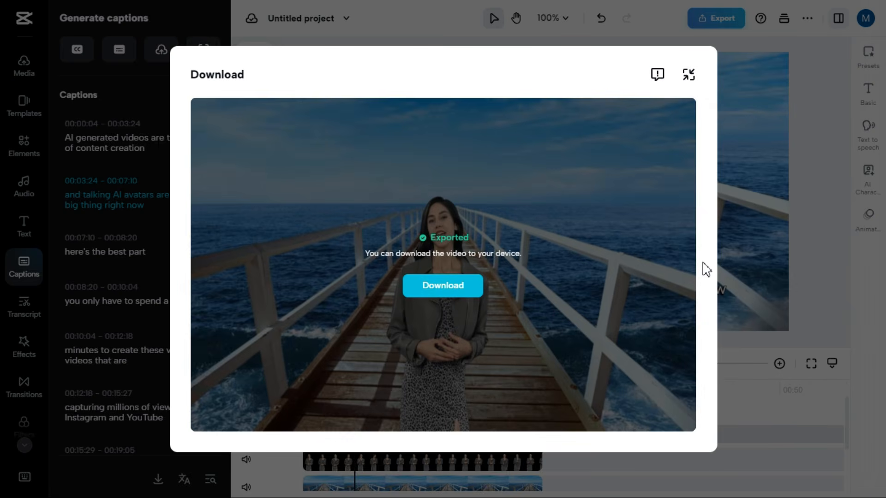
click(687, 74)
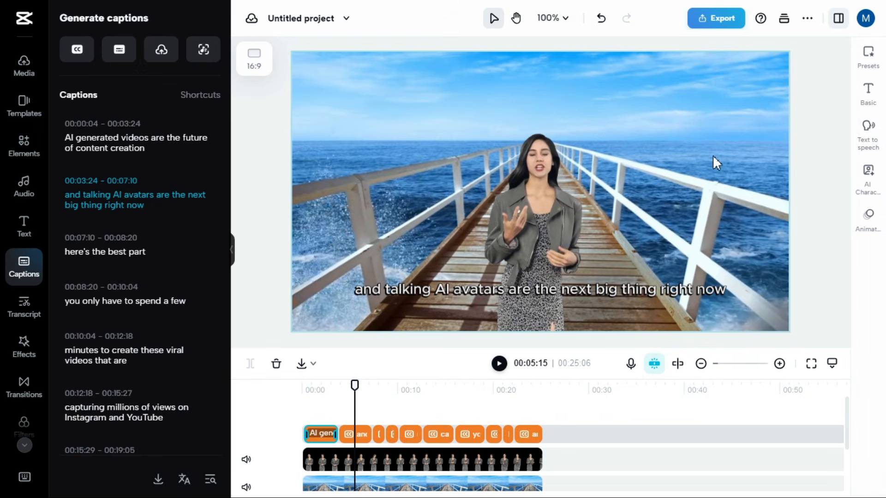